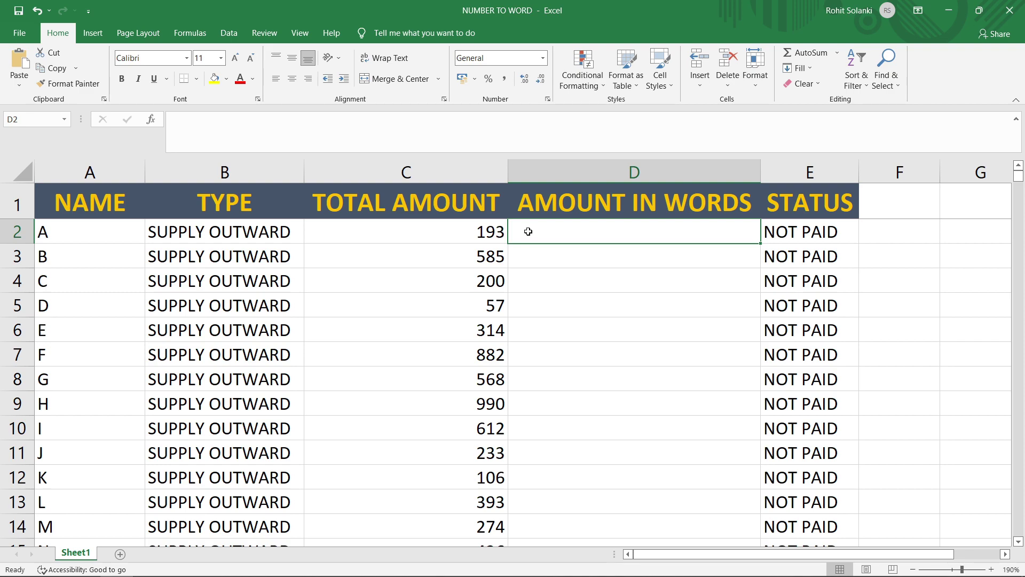
- Enter 'One hundred ninty three' in D2 as the words for the 193 amount
type("One hund")
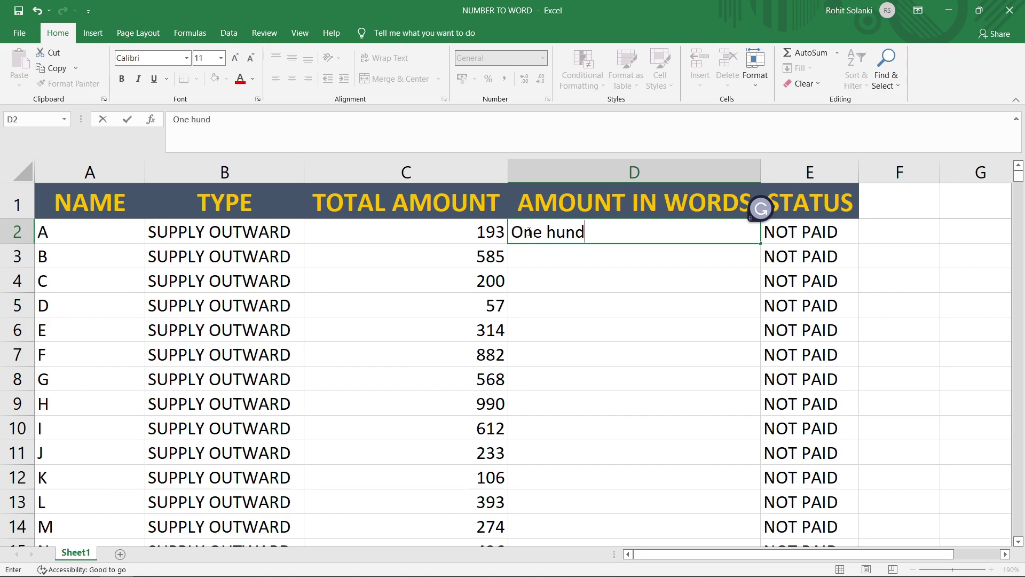
type("red ninty thr")
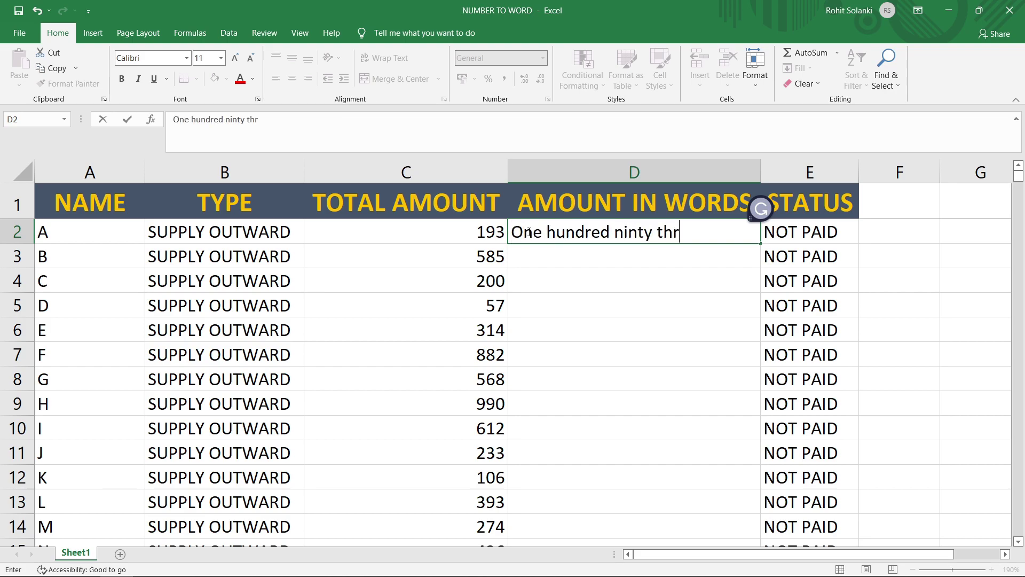
type("ee")
key("Return")
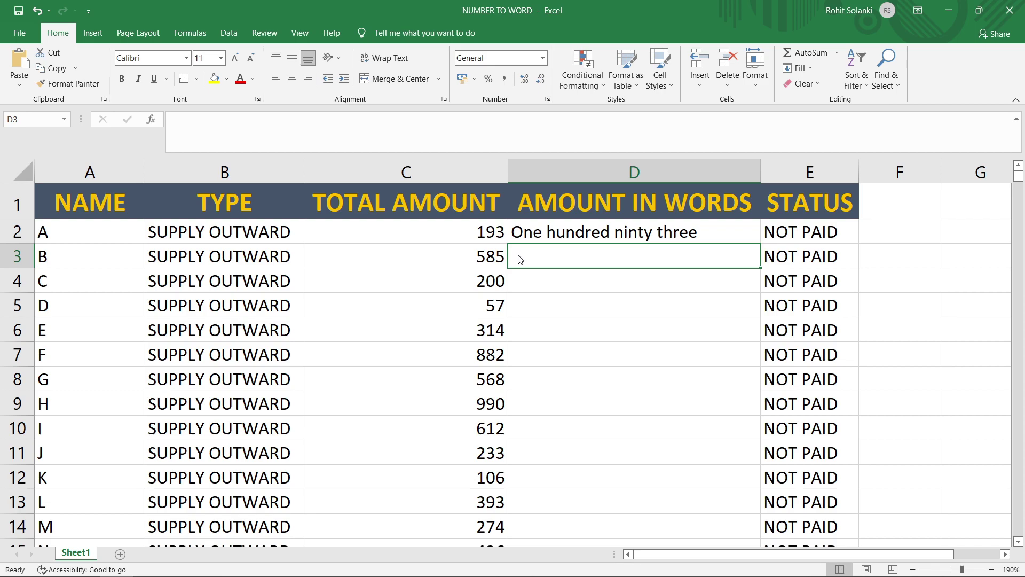
key("alt+F11")
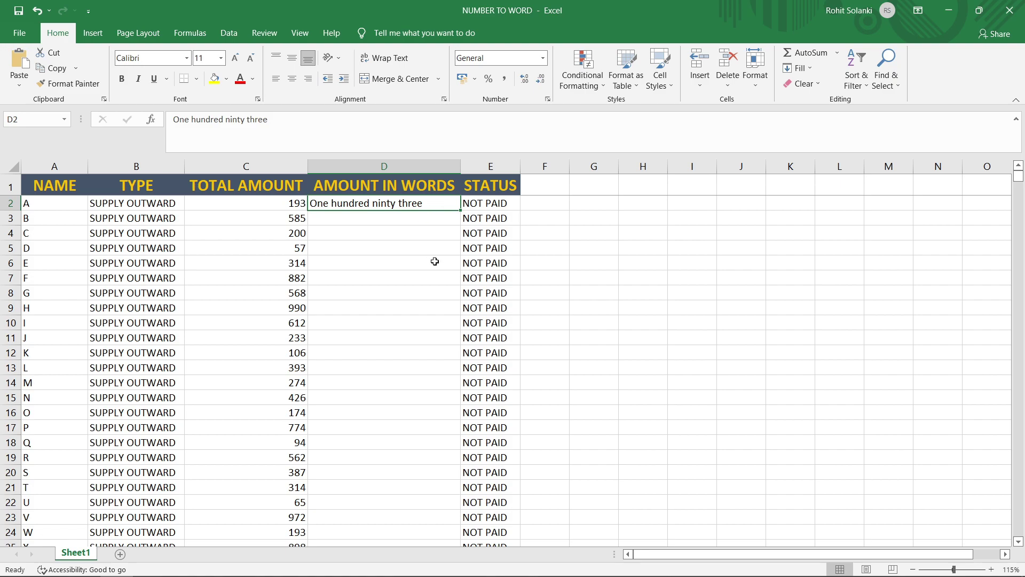
scroll(435, 259, "down", 20)
scroll(428, 309, "down", 20)
scroll(437, 339, "down", 20)
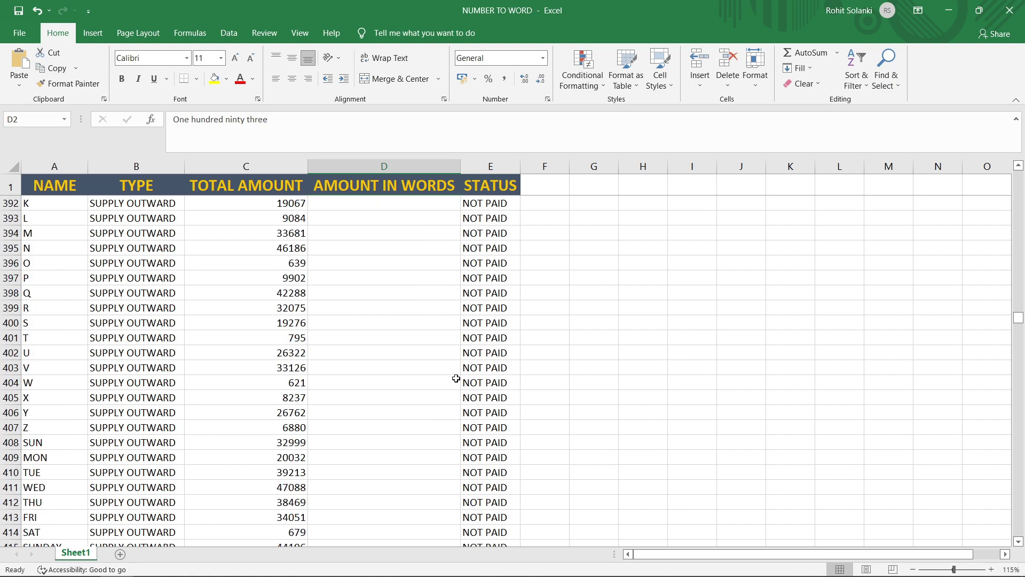
scroll(456, 378, "down", 20)
scroll(448, 393, "down", 20)
scroll(440, 377, "down", 20)
scroll(445, 371, "down", 17)
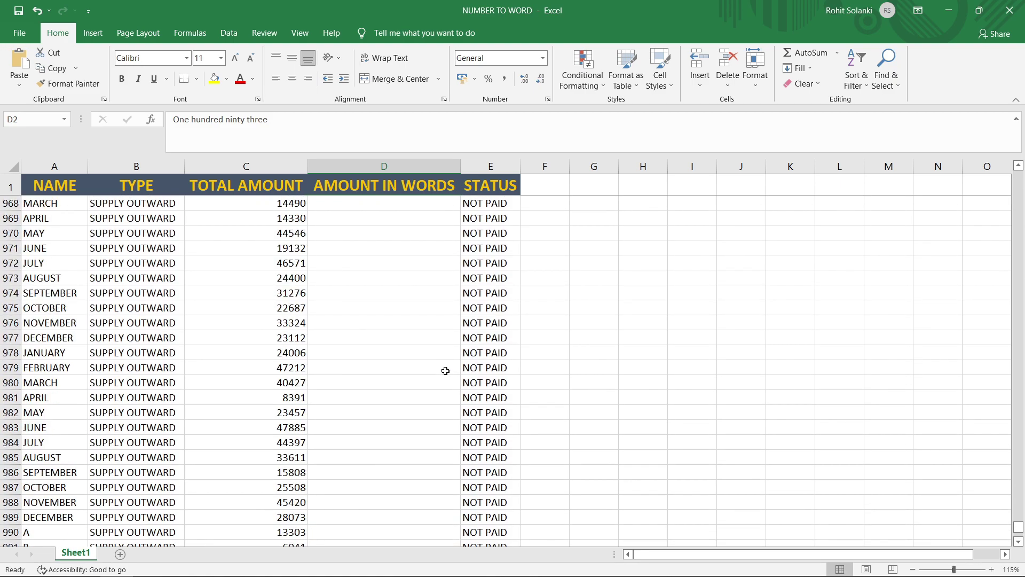
scroll(445, 370, "down", 6)
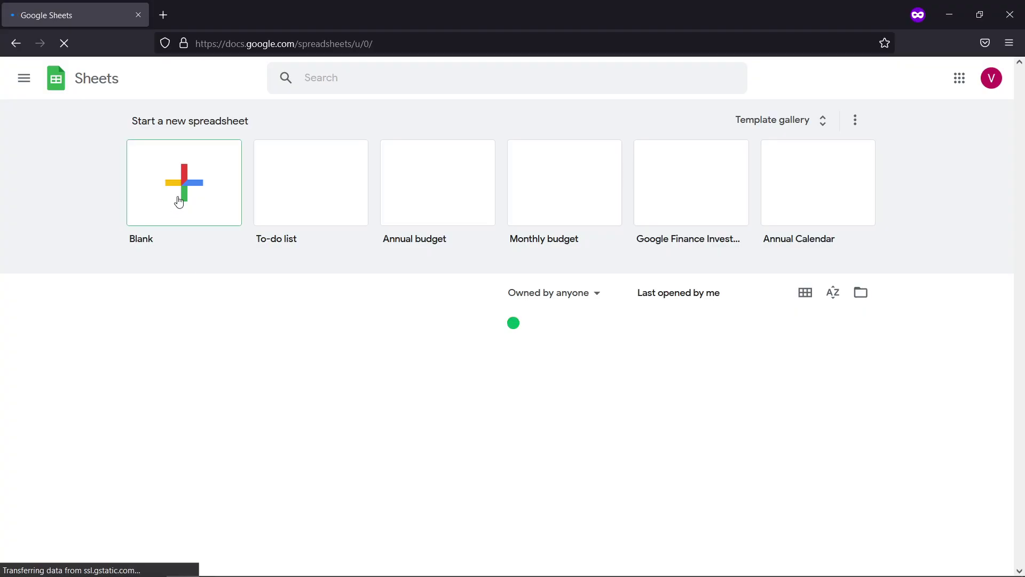
- Create a blank spreadsheet and import NUMBER TO WORD.xlsx into it, replacing the spreadsheet
left_click(178, 199)
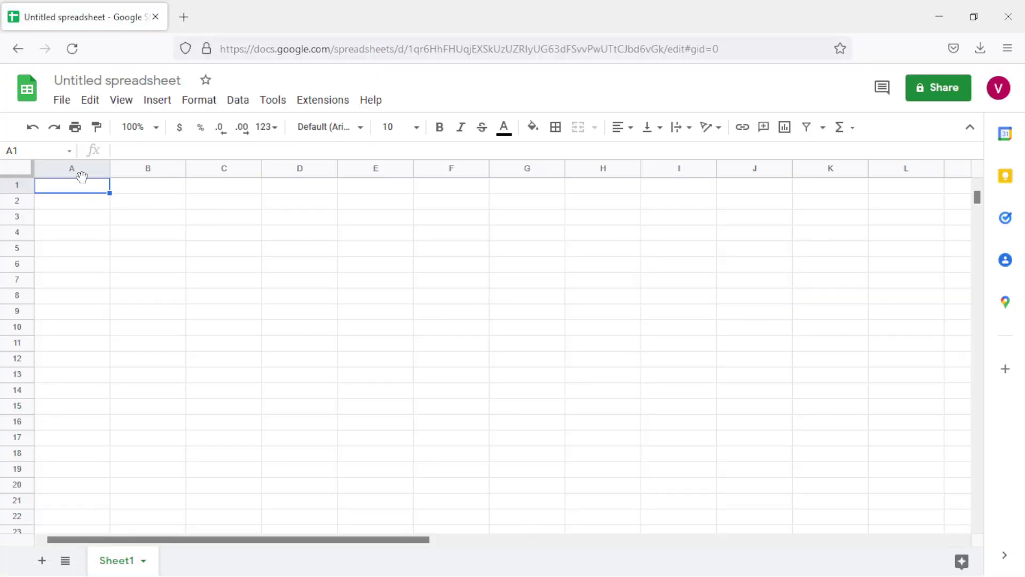
left_click(62, 100)
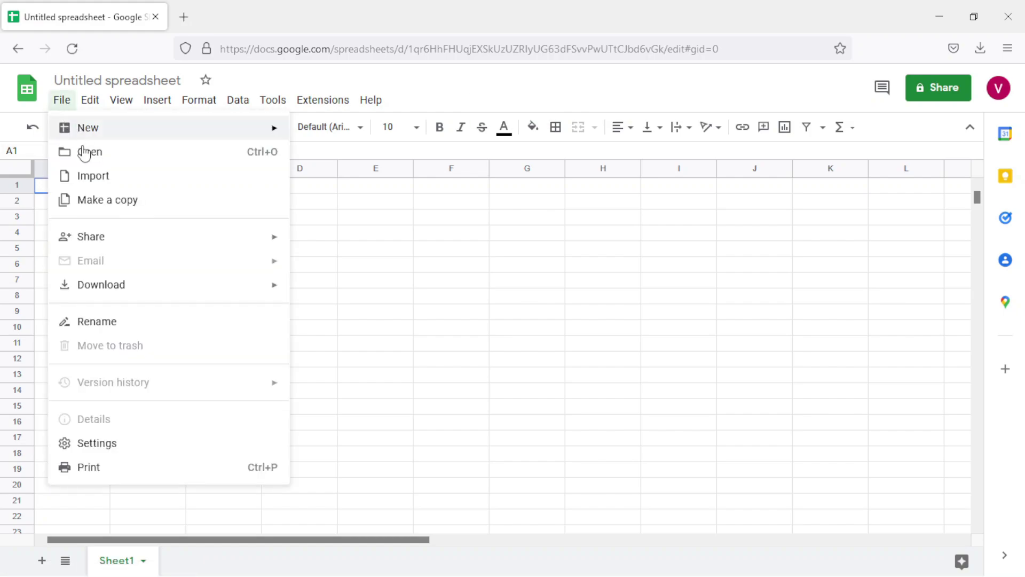
left_click(126, 187)
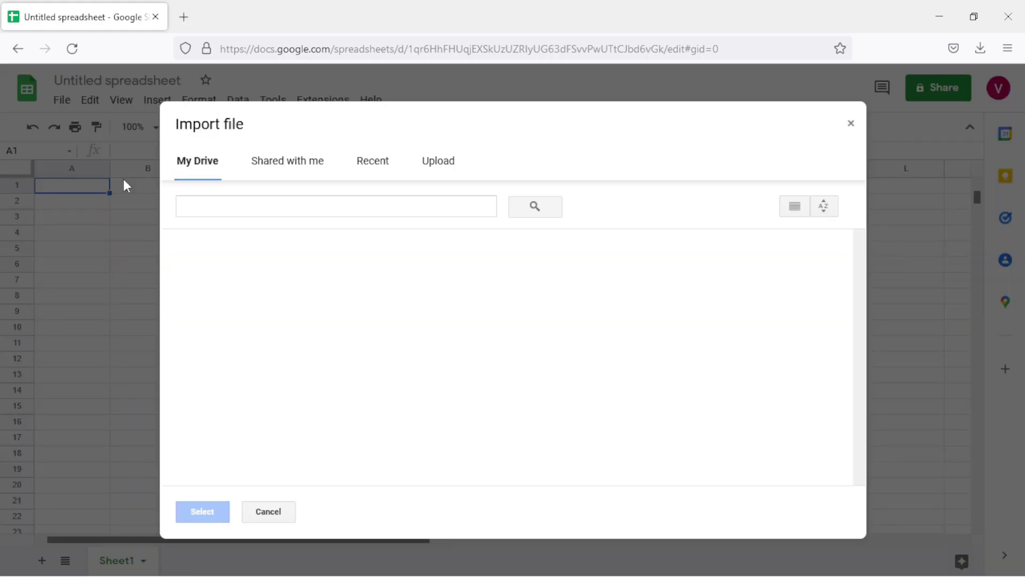
left_click(446, 172)
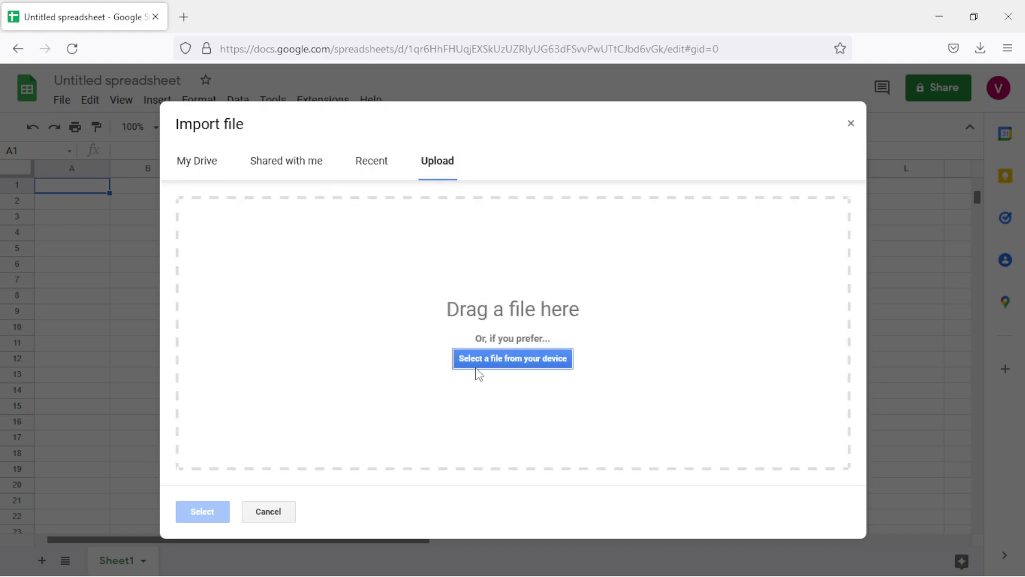
left_click(476, 367)
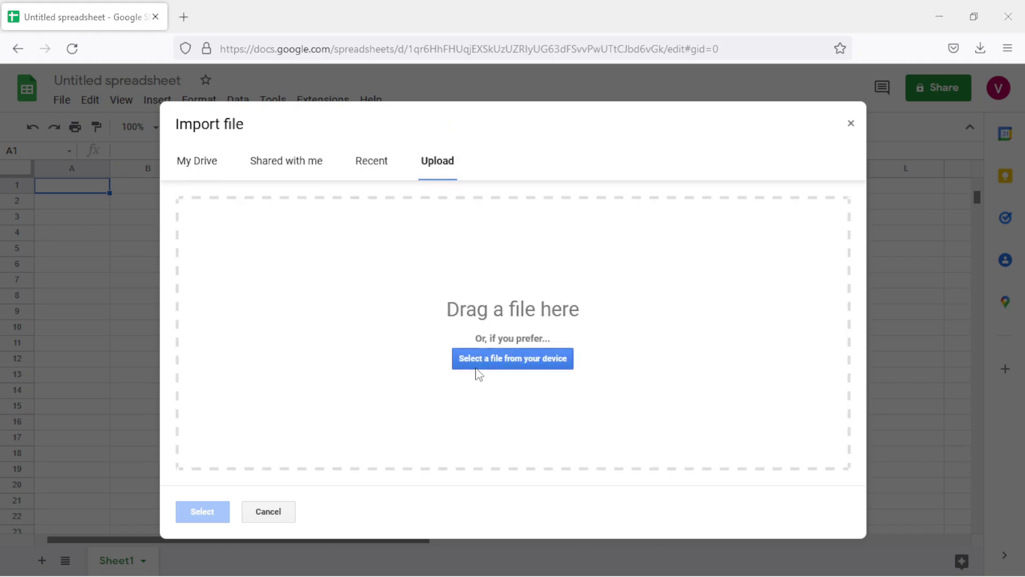
left_click(412, 128)
left_click(696, 513)
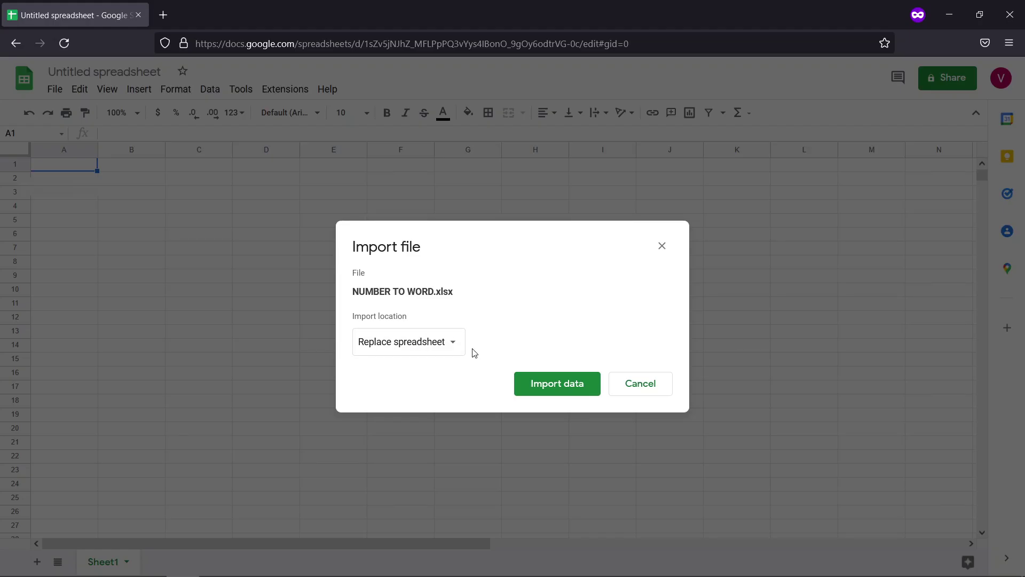
left_click(522, 385)
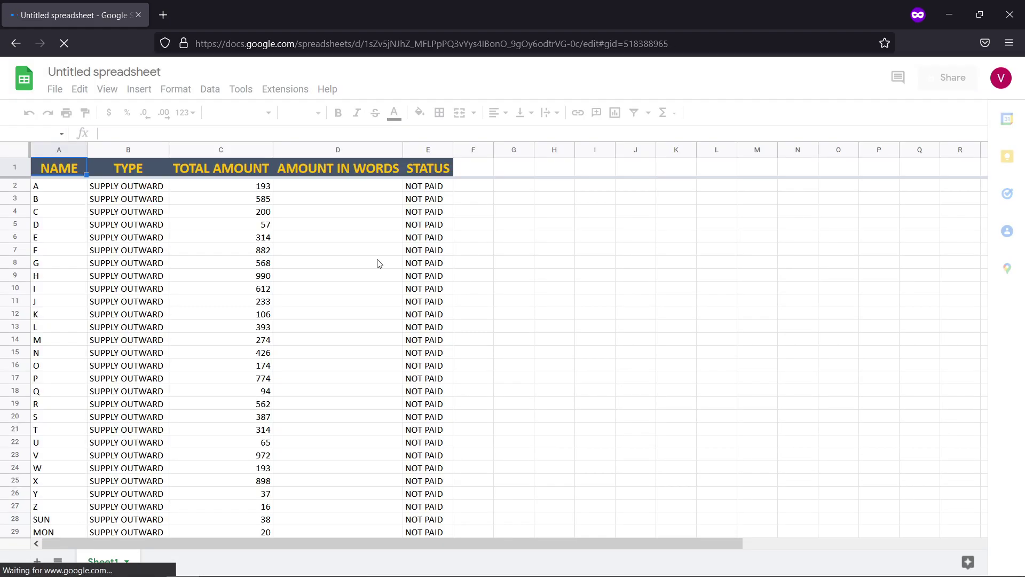
- Select D2 and search the Google Workspace Marketplace for 'numbertext'
left_click(311, 186)
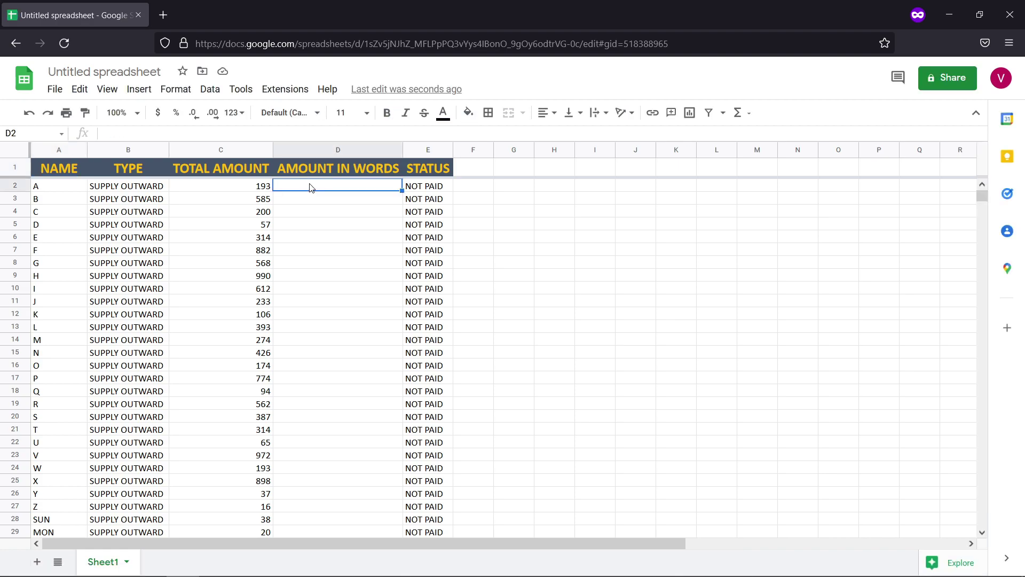
left_click(286, 90)
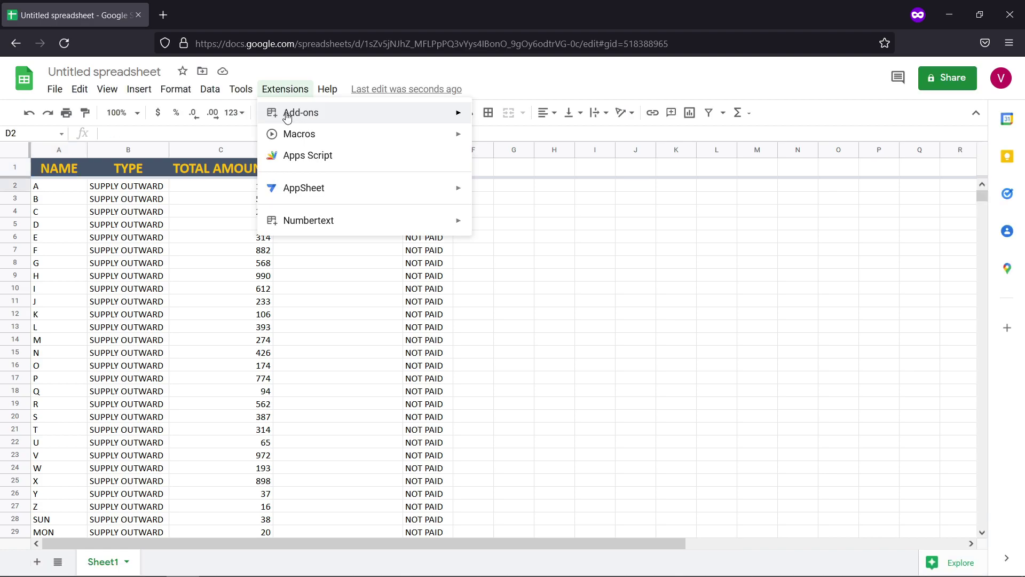
mouse_move(360, 113)
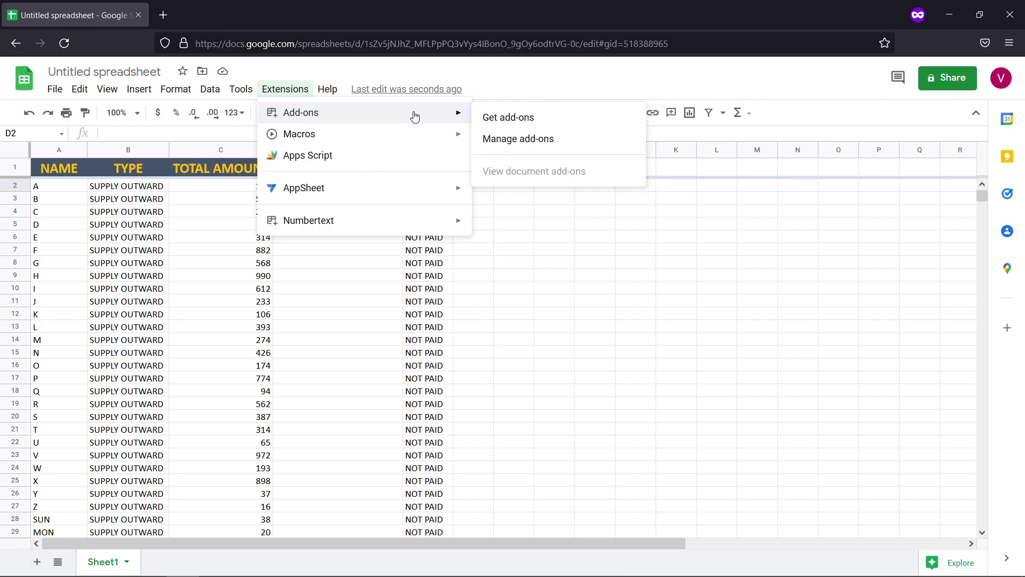
left_click(492, 117)
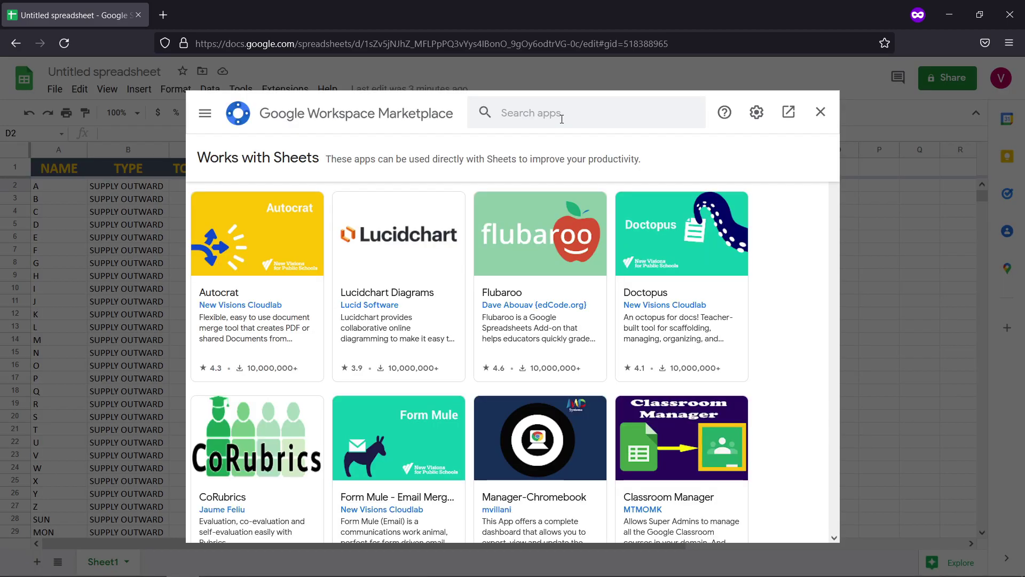
left_click(562, 119)
type("number")
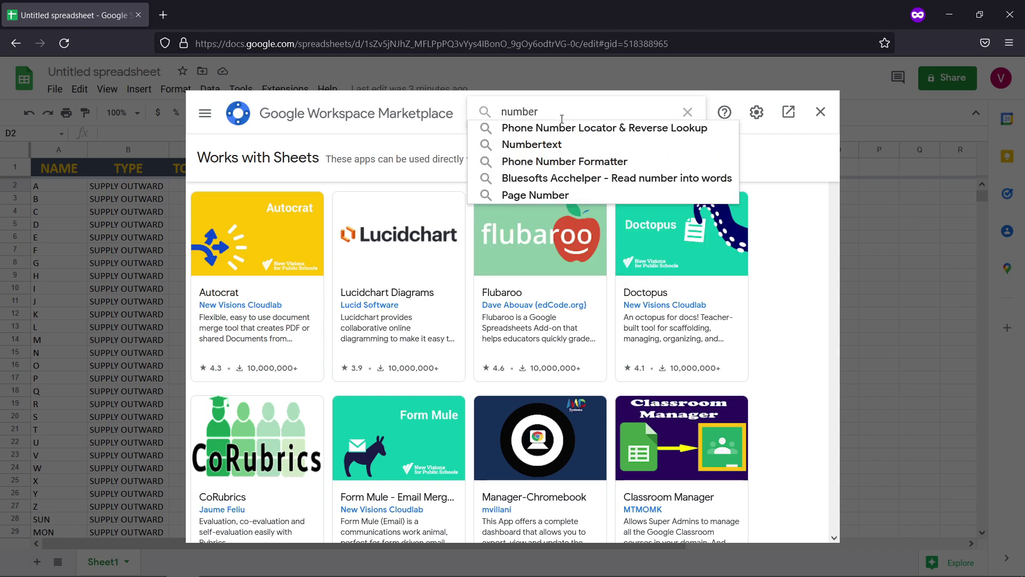
type("text")
key("Return")
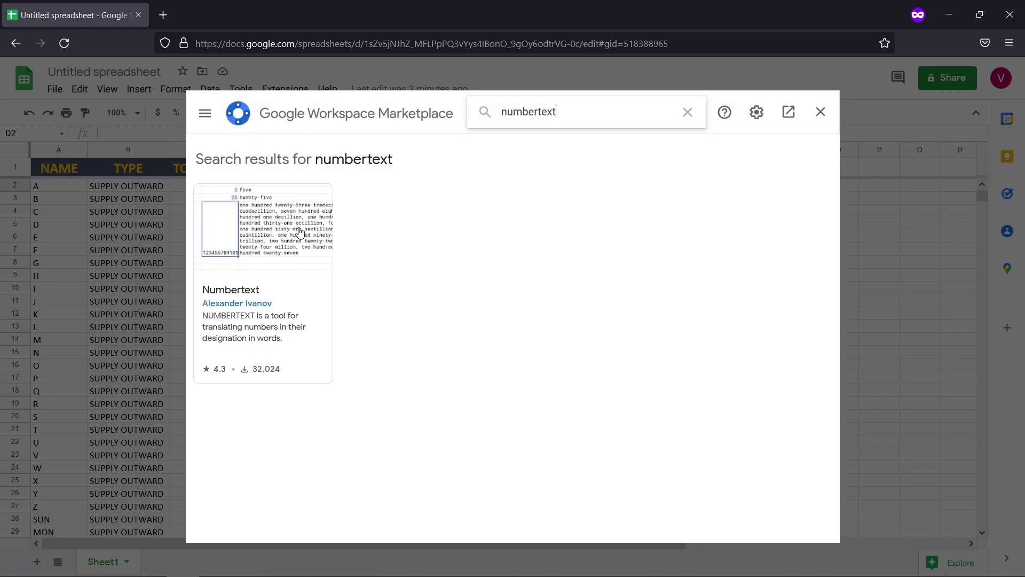
- Install the Numbertext add-on, grant it account access, and close the Marketplace
left_click(278, 237)
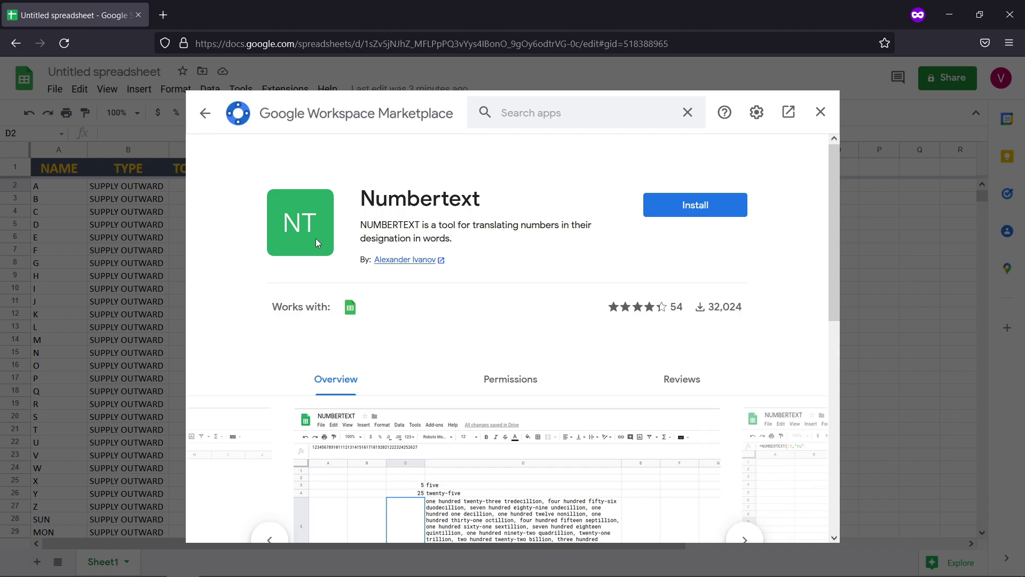
left_click(745, 214)
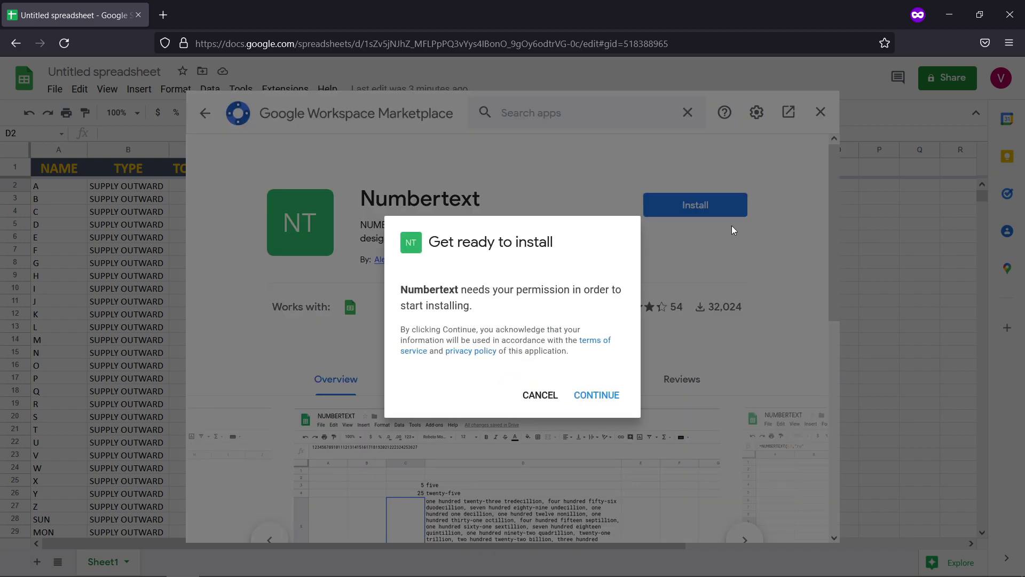
left_click(597, 396)
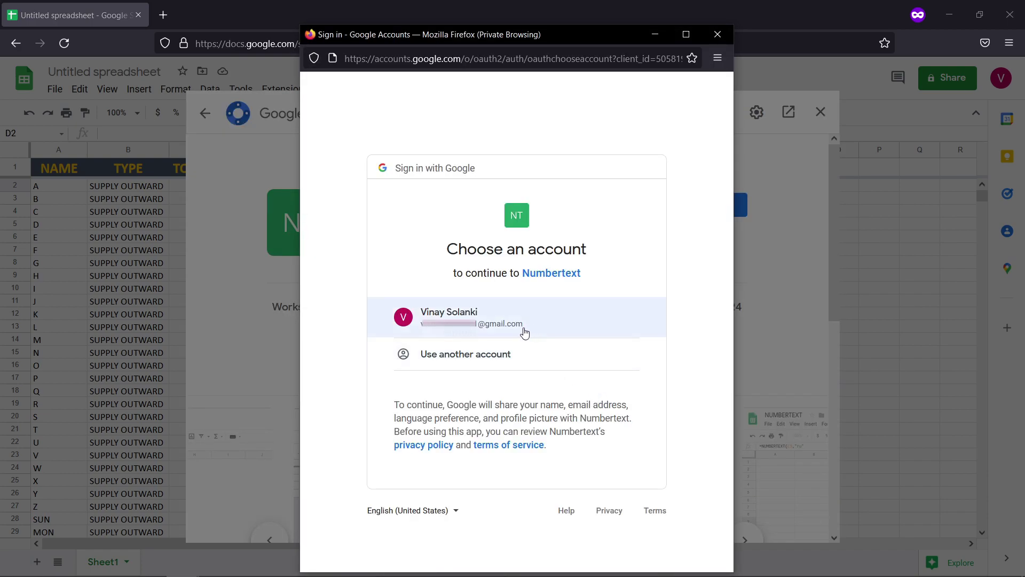
left_click(517, 331)
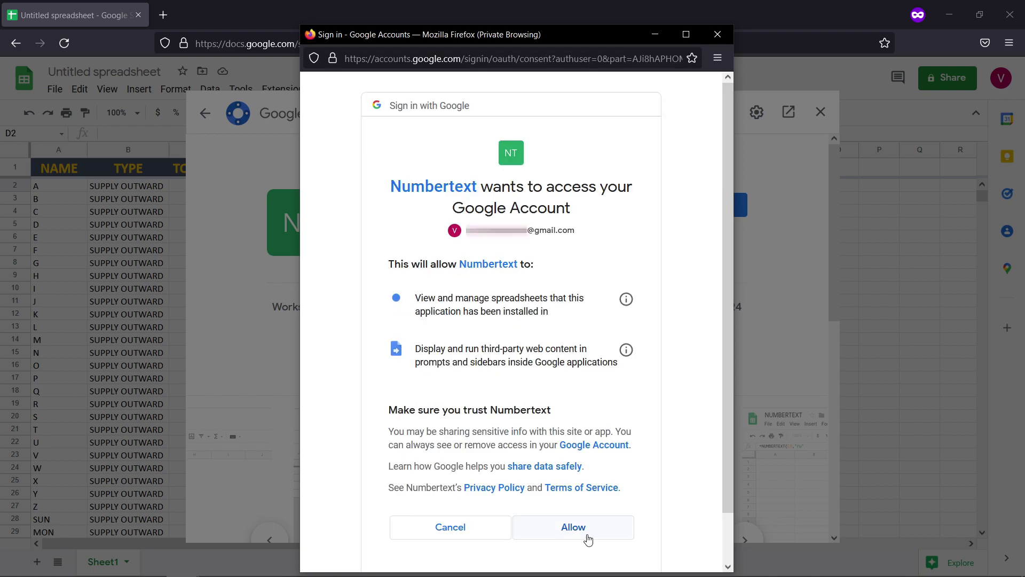
left_click(587, 536)
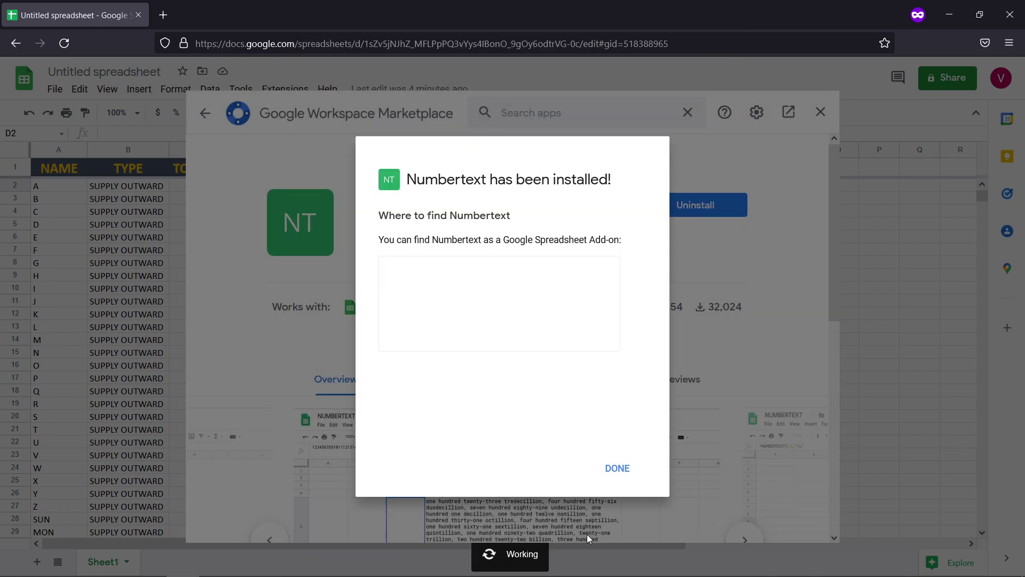
left_click(619, 470)
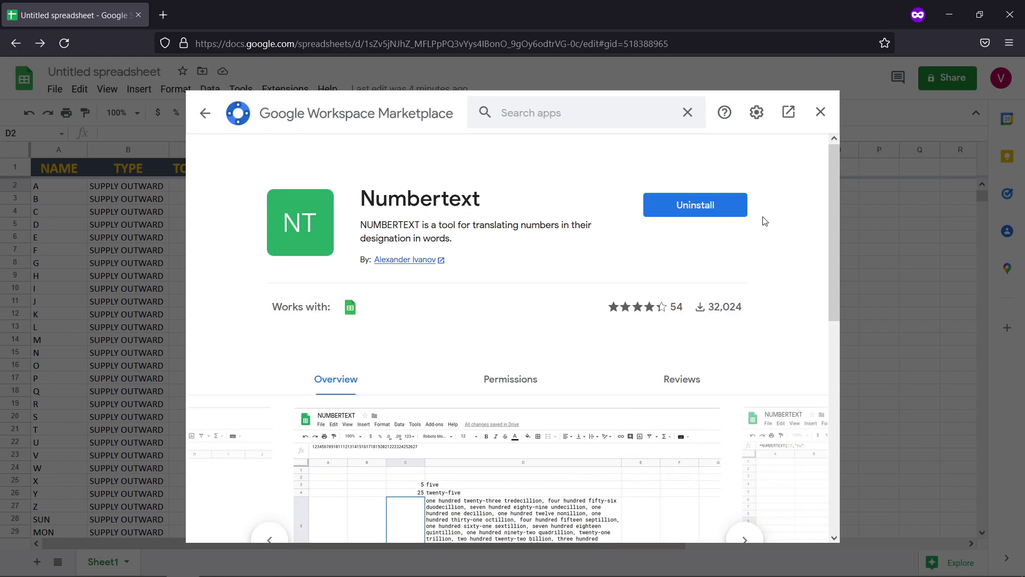
left_click(823, 113)
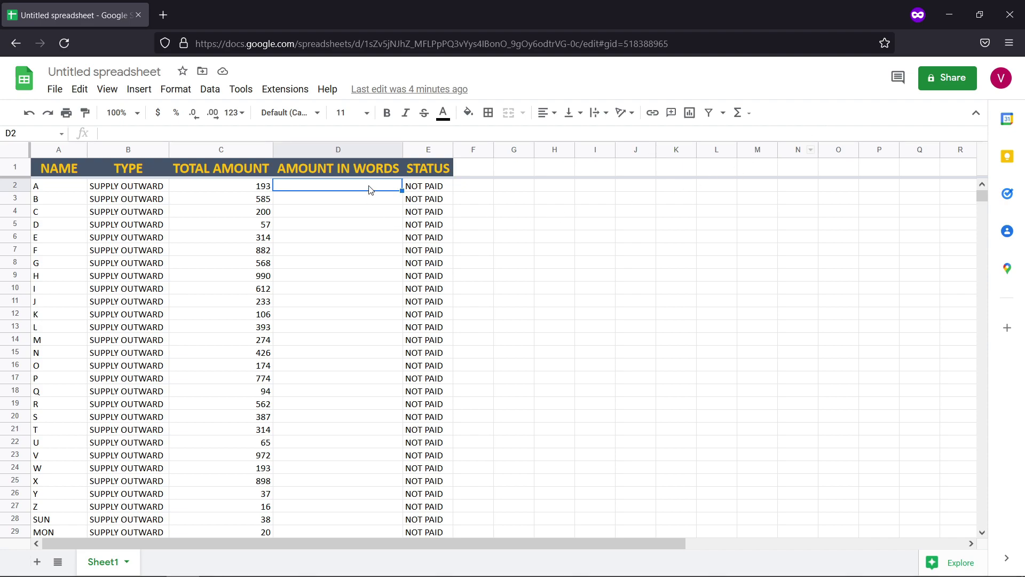
- Enter =NUMBERTEXT(C2) in D2 so it reads 'one hundred ninety-three'
type("=")
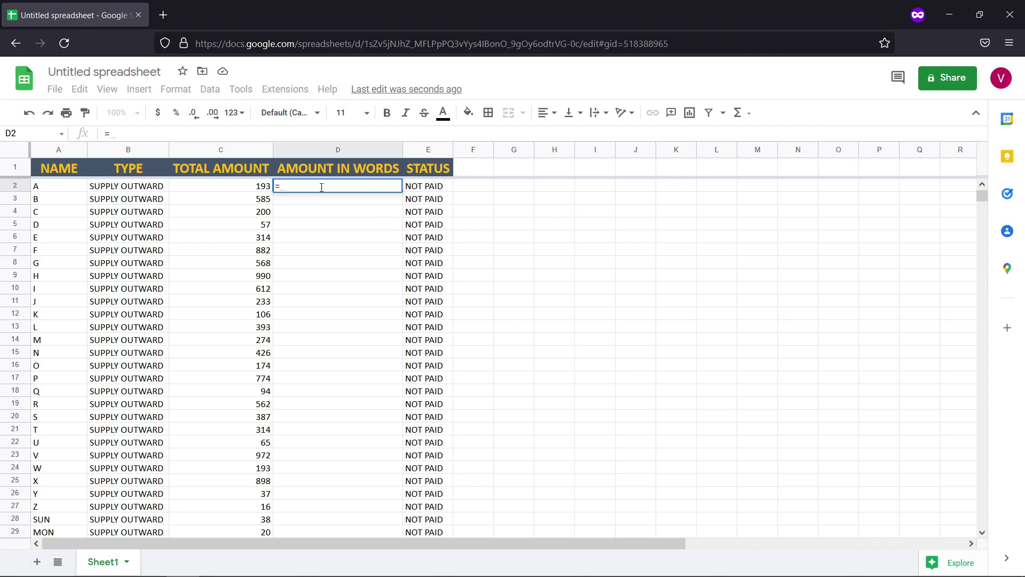
type("NUMBERTEXT(")
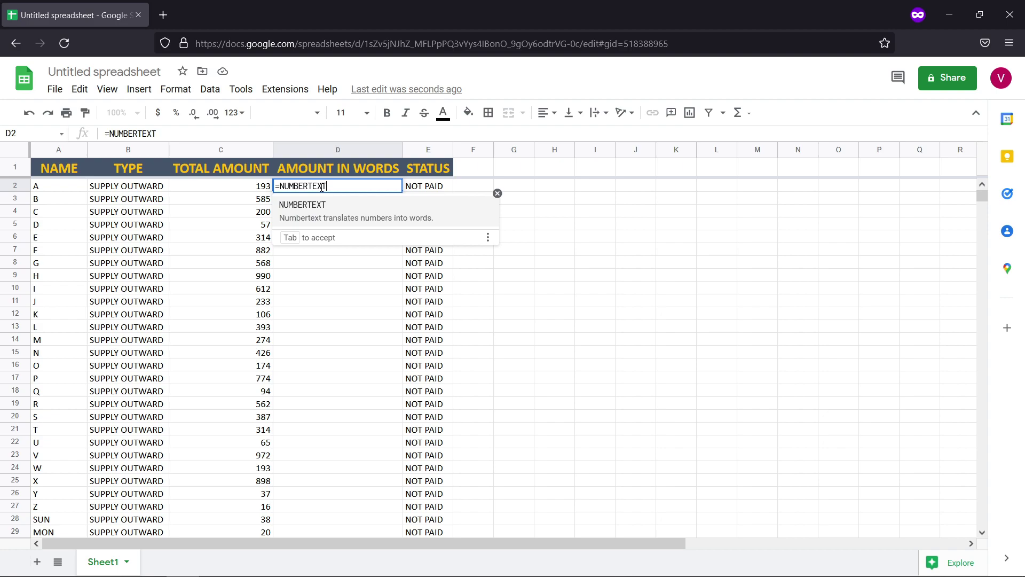
left_click(247, 191)
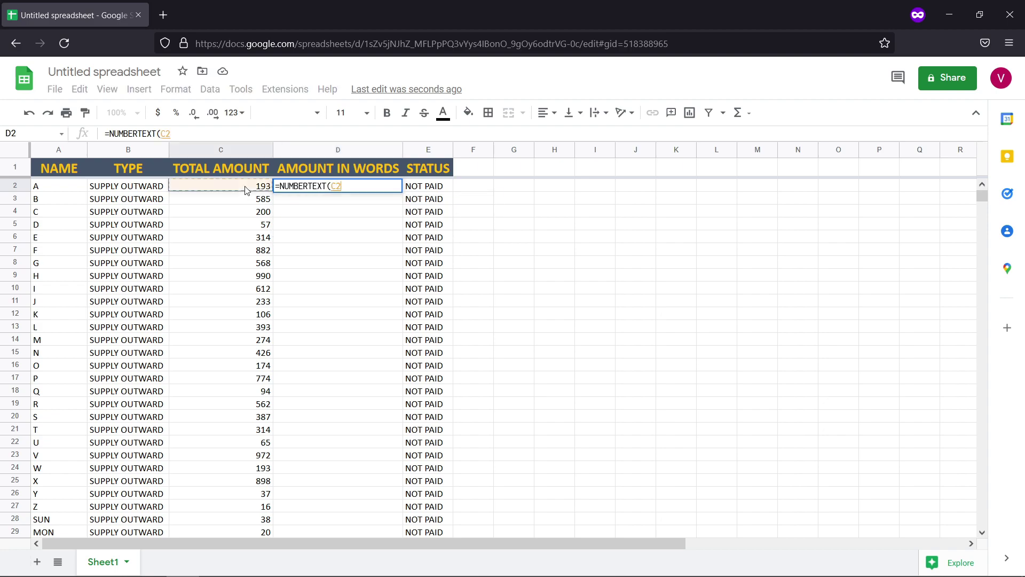
type(")")
key("Return")
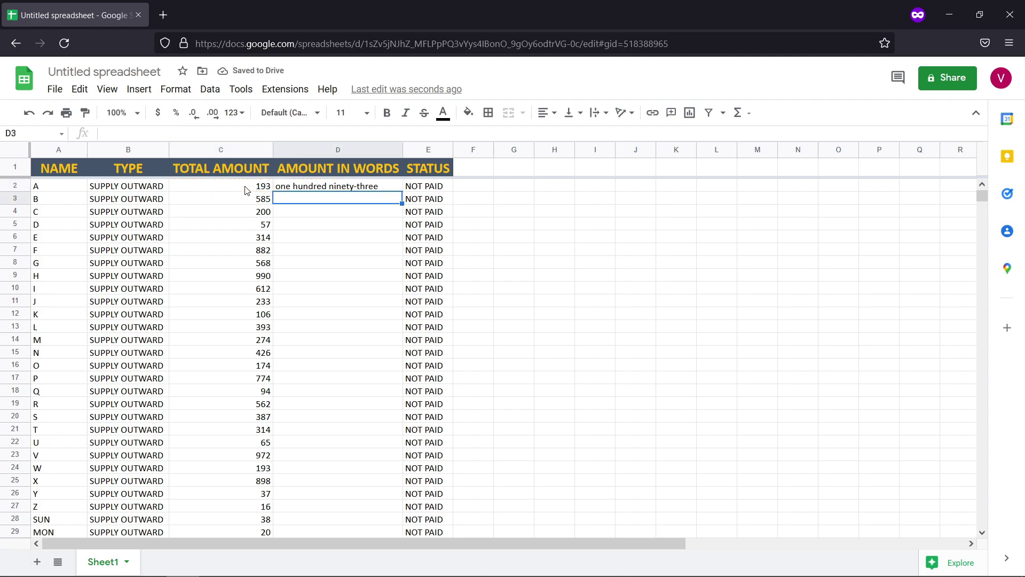
left_click(291, 190)
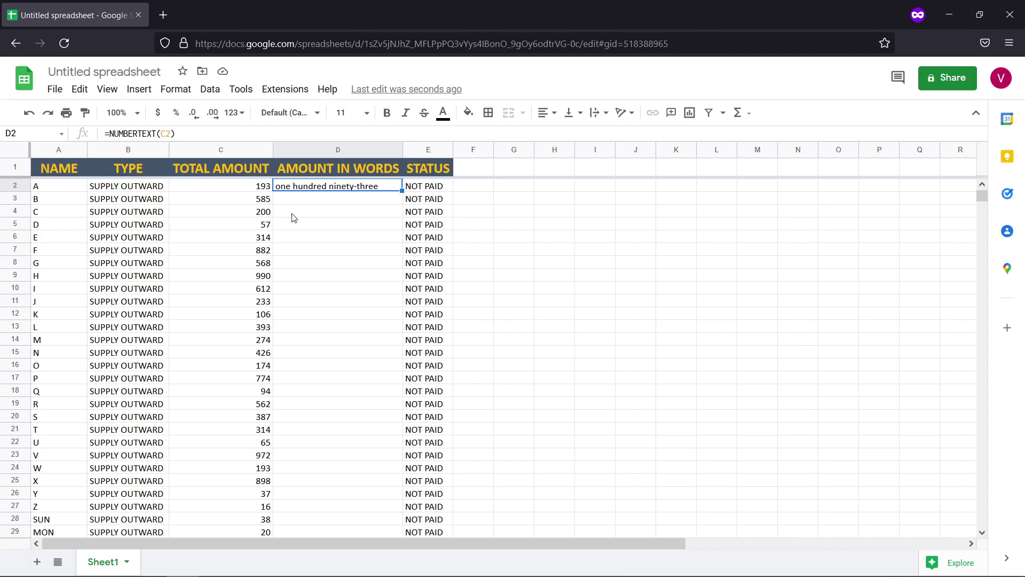
- Copy D2's NUMBERTEXT formula down the entire AMOUNT IN WORDS column
double_click(403, 191)
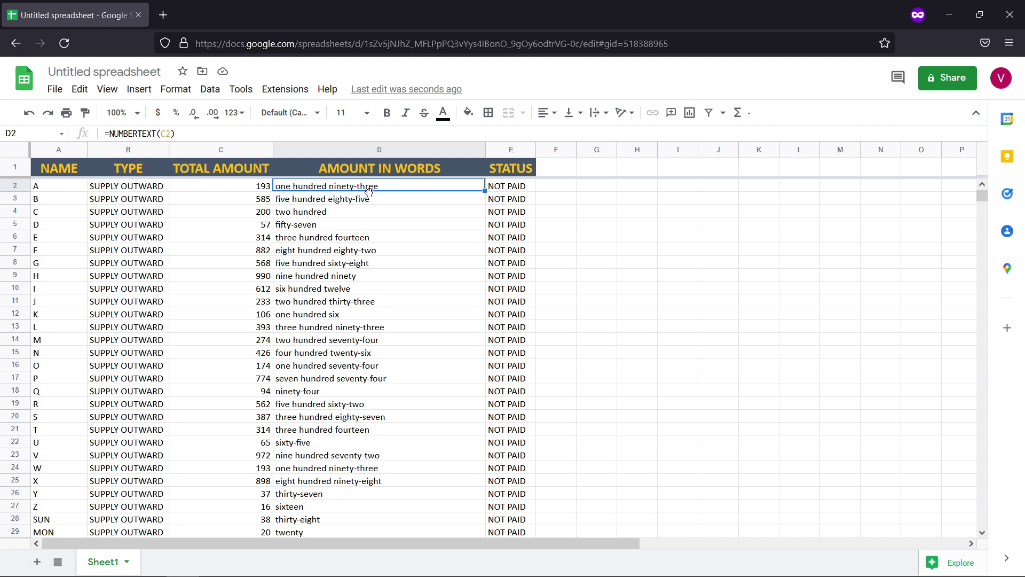
- Paste column D over itself as values only, replacing the NUMBERTEXT formulas
left_click(376, 154)
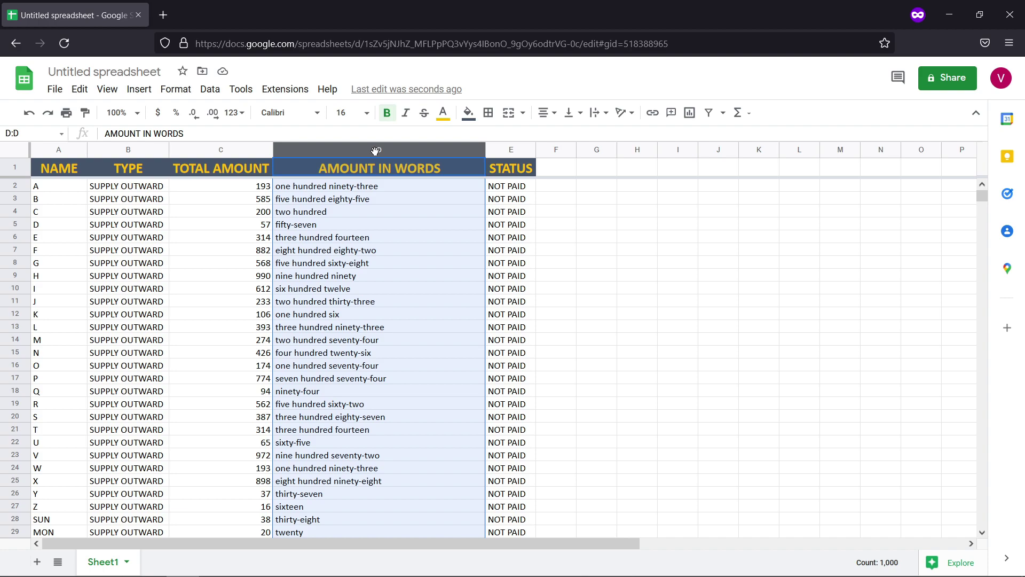
right_click(367, 161)
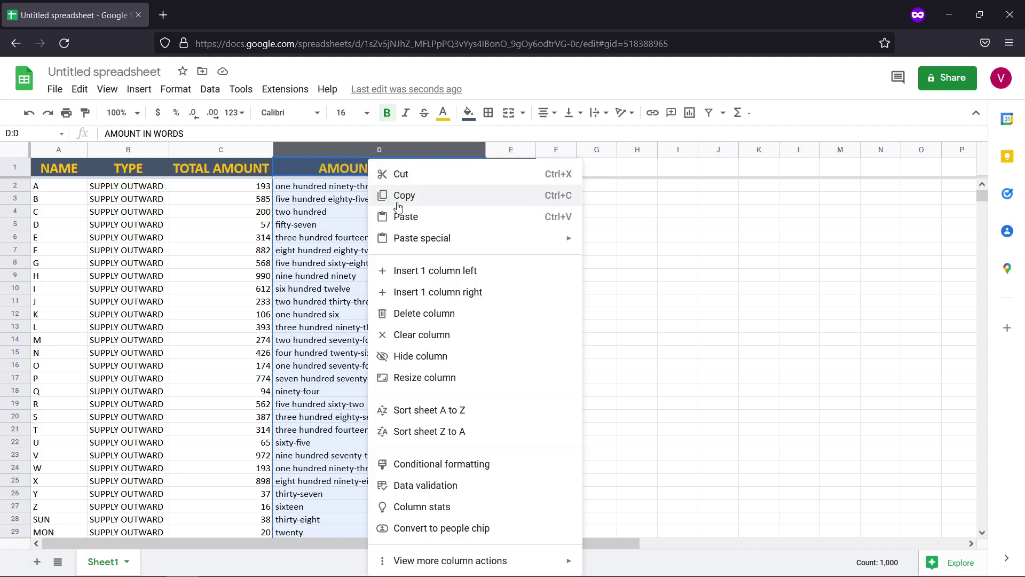
mouse_move(422, 238)
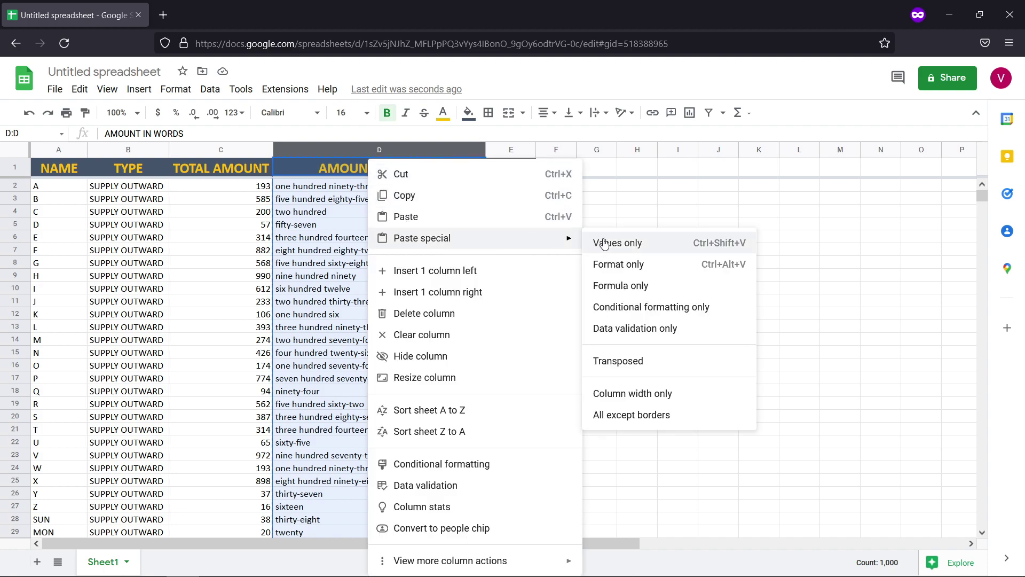
left_click(604, 243)
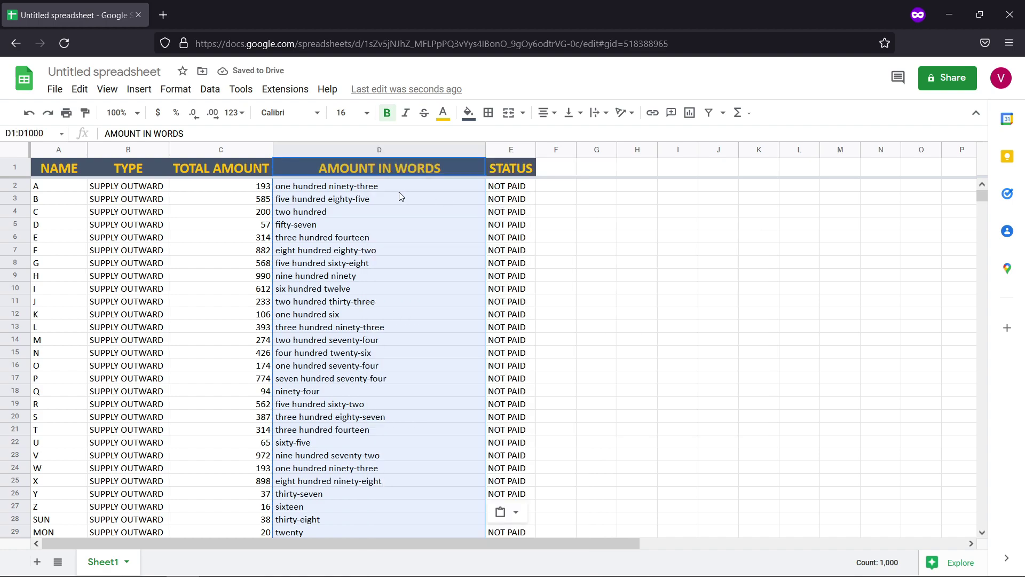
- Spot-check several column D cells, including D2, to confirm they hold plain text
left_click(385, 186)
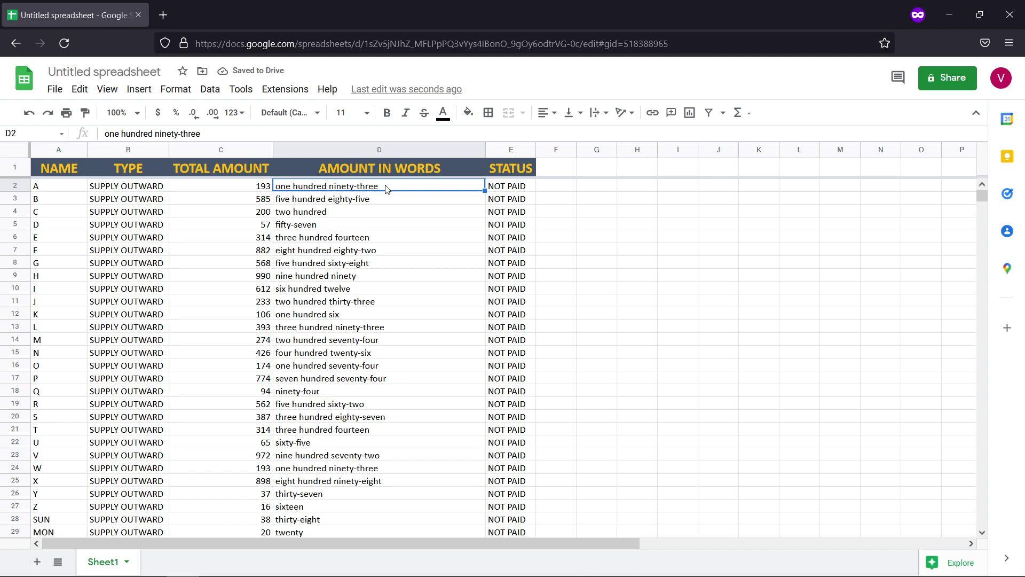
left_click(377, 202)
left_click(368, 249)
left_click(336, 300)
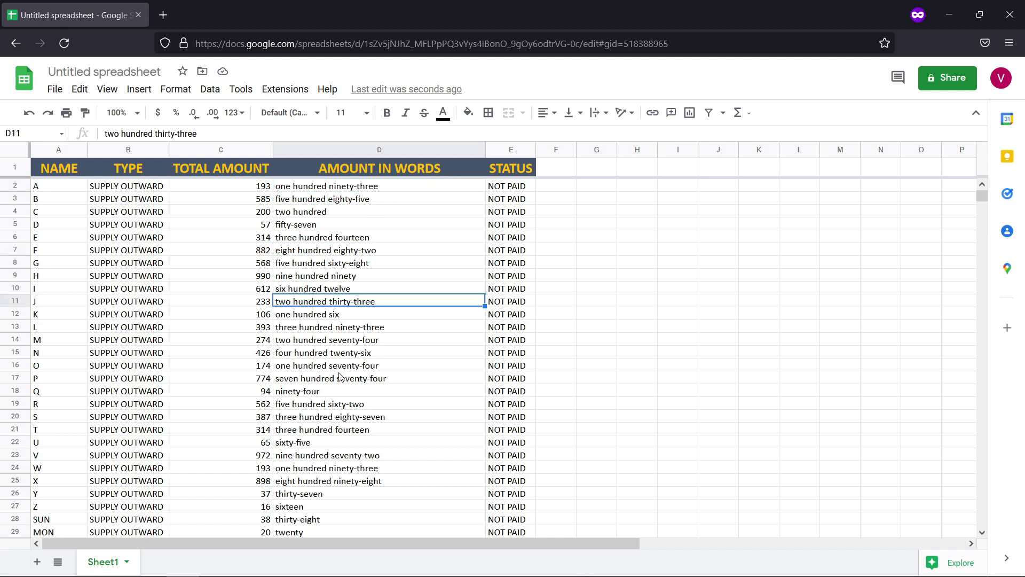
left_click(341, 378)
left_click(338, 444)
left_click(340, 486)
left_click(338, 316)
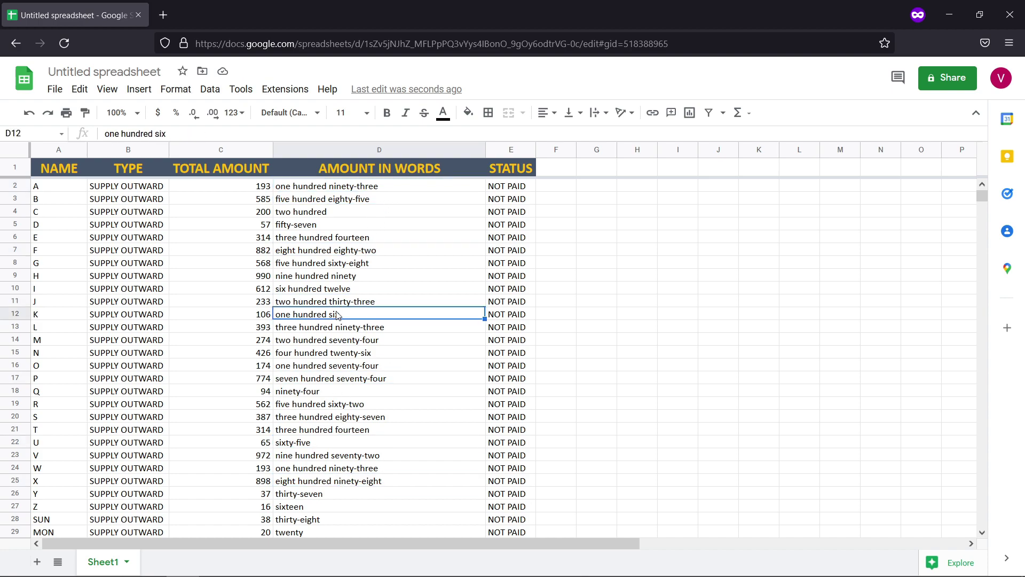
left_click(320, 255)
left_click(327, 187)
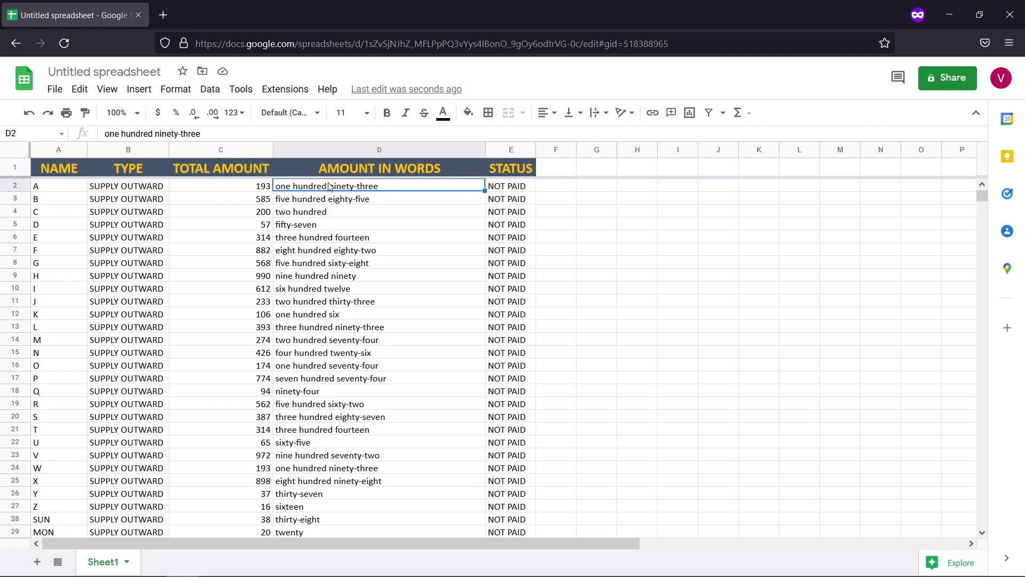
- Download the sheet as Microsoft Excel (.xlsx) and open Untitled spreadsheet.xlsx
left_click(66, 91)
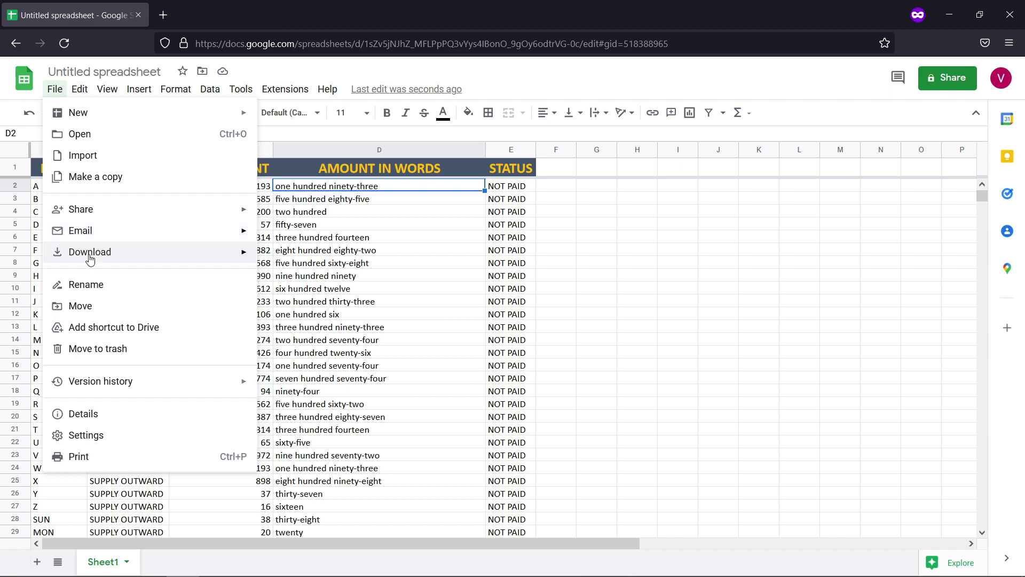
mouse_move(90, 252)
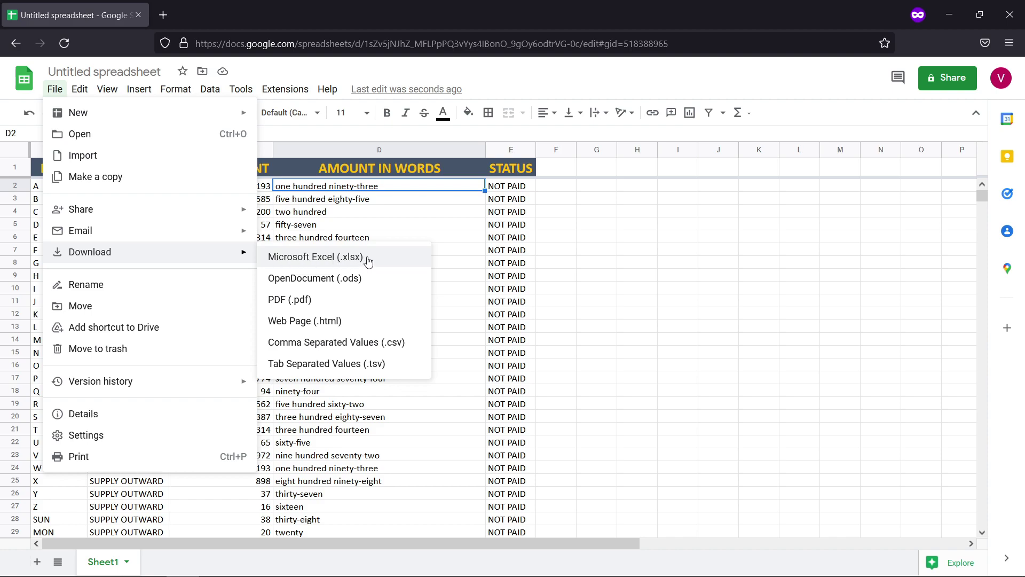
left_click(368, 261)
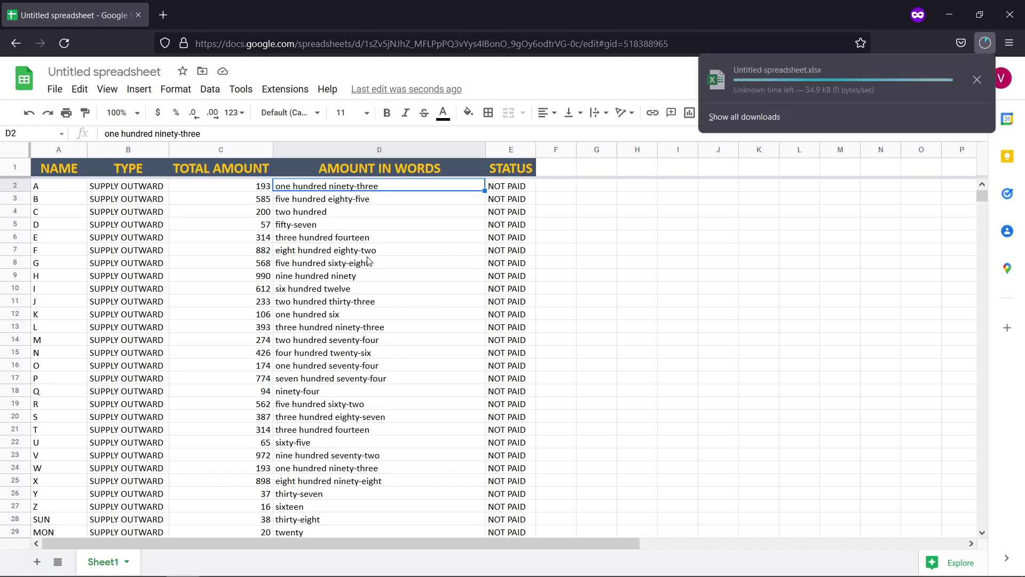
left_click(758, 83)
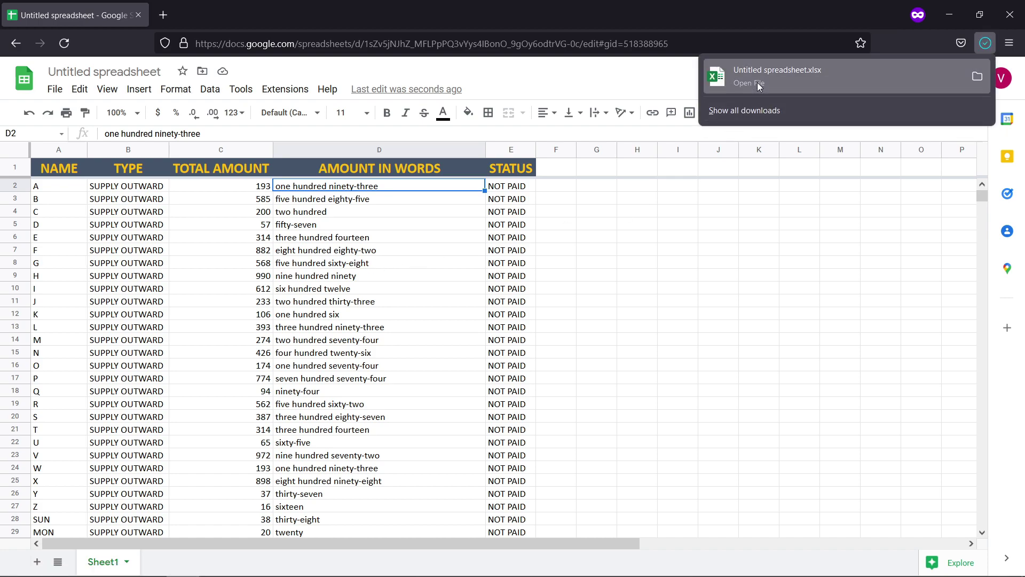
- Enable editing in Untitled spreadsheet.xlsx and check column D's amounts in words down to row 1000
left_click(553, 52)
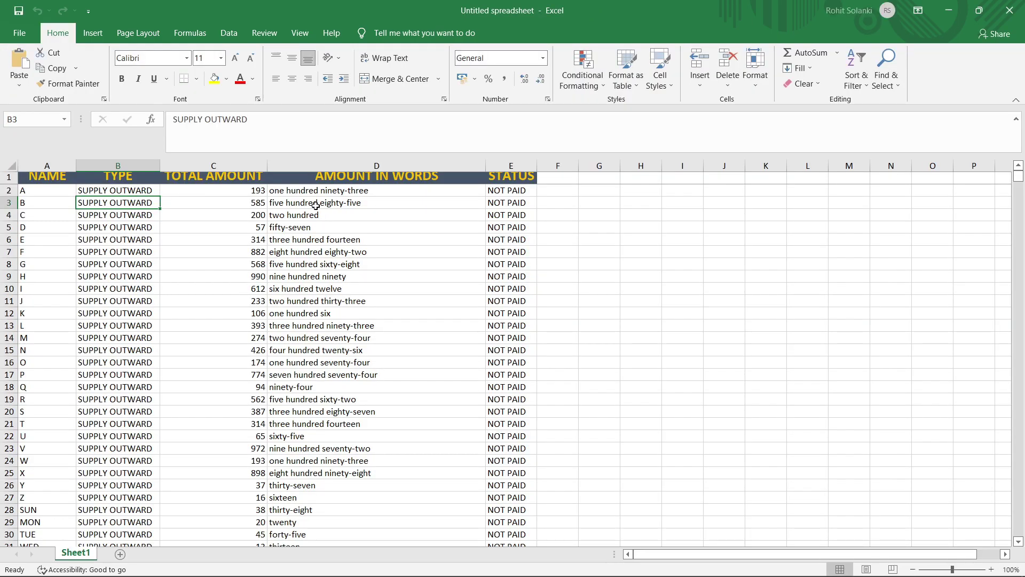
left_click(321, 190)
scroll(331, 267, "down", 4)
scroll(337, 321, "down", 20)
scroll(340, 350, "down", 11)
scroll(339, 351, "down", 20)
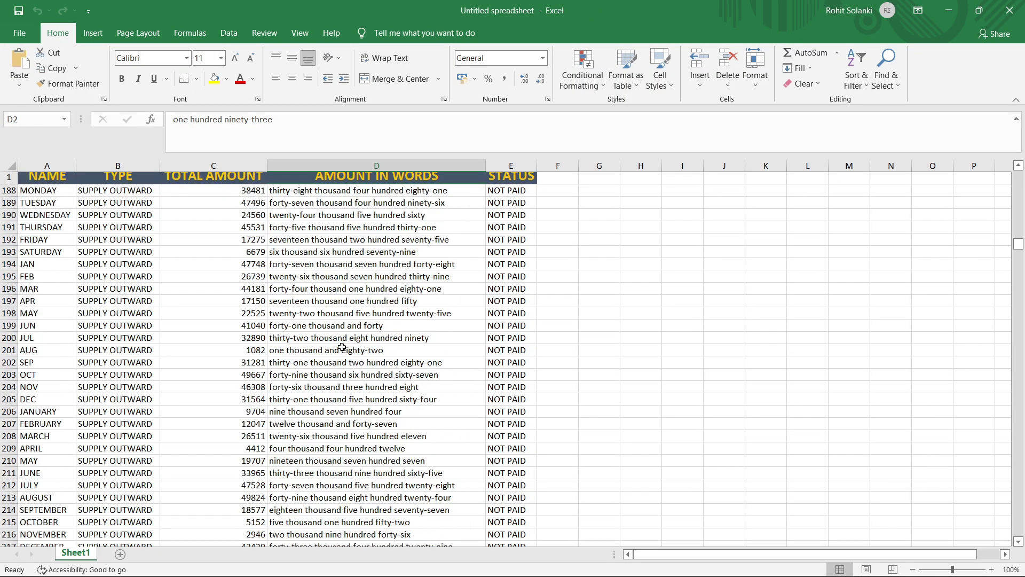
scroll(340, 349, "down", 20)
scroll(341, 346, "down", 17)
scroll(343, 343, "down", 20)
scroll(342, 343, "down", 20)
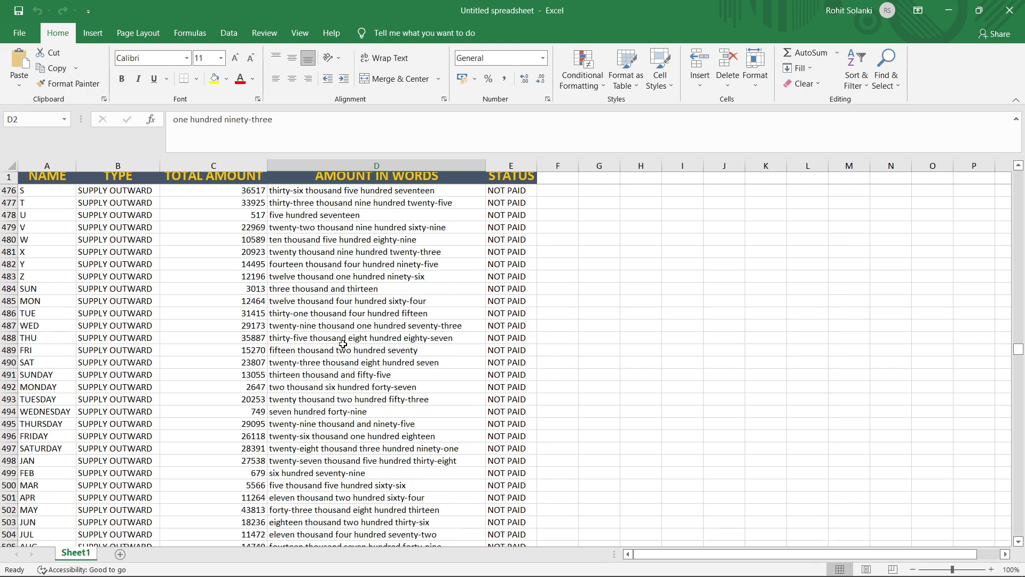
scroll(342, 345, "down", 20)
scroll(343, 345, "down", 20)
scroll(343, 346, "down", 20)
scroll(342, 346, "down", 20)
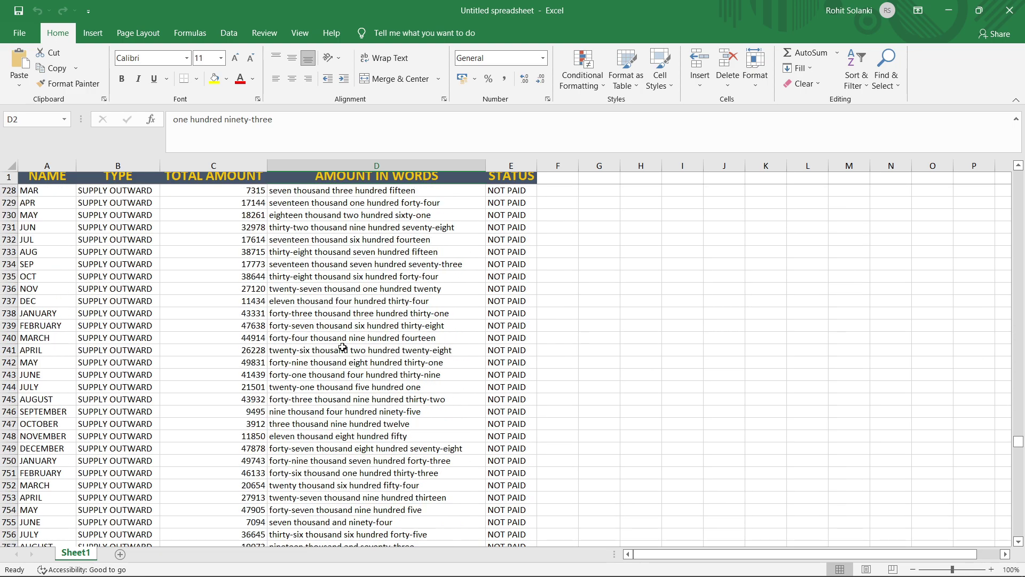
scroll(342, 346, "down", 20)
scroll(342, 346, "down", 20)
scroll(342, 346, "down", 20)
scroll(342, 346, "down", 20)
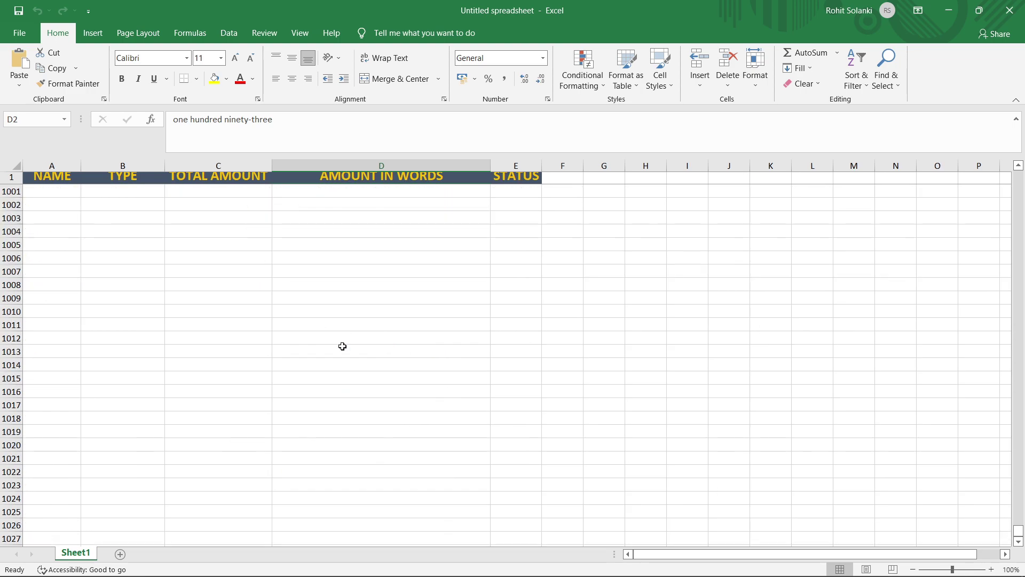
scroll(342, 345, "up", 6)
key("Up")
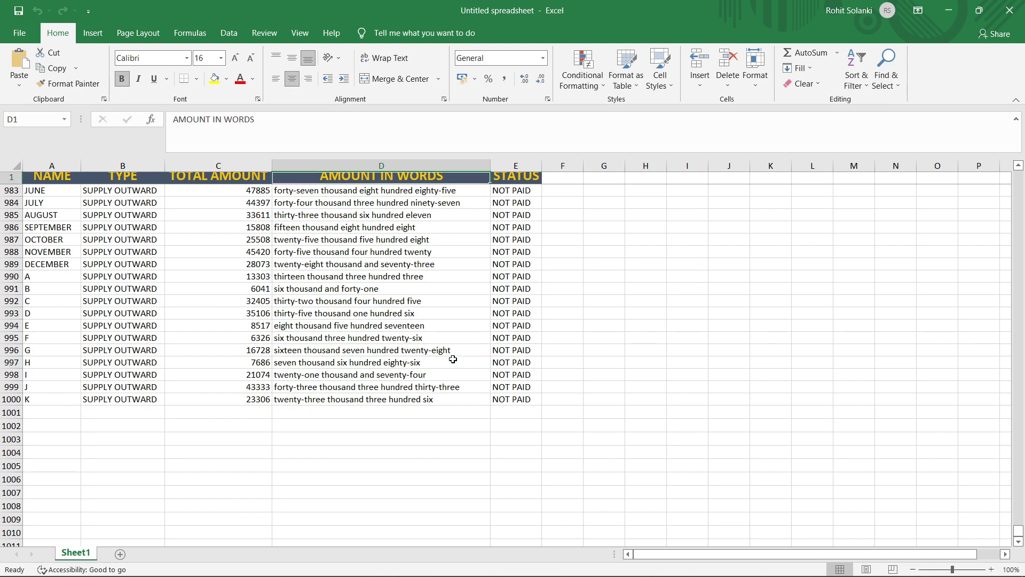